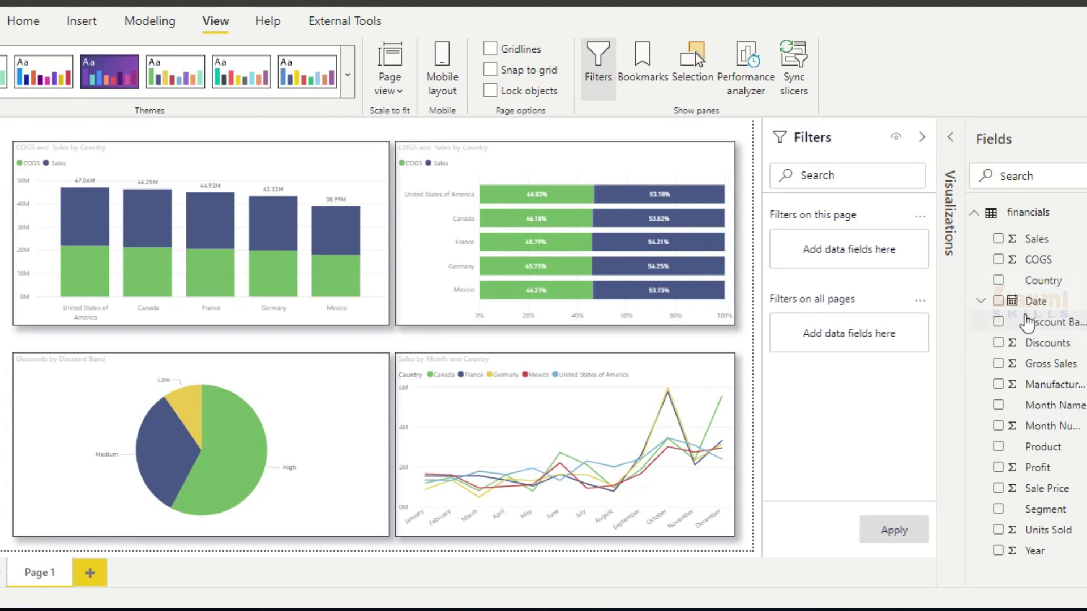
left_click_drag(1039, 281, 828, 333)
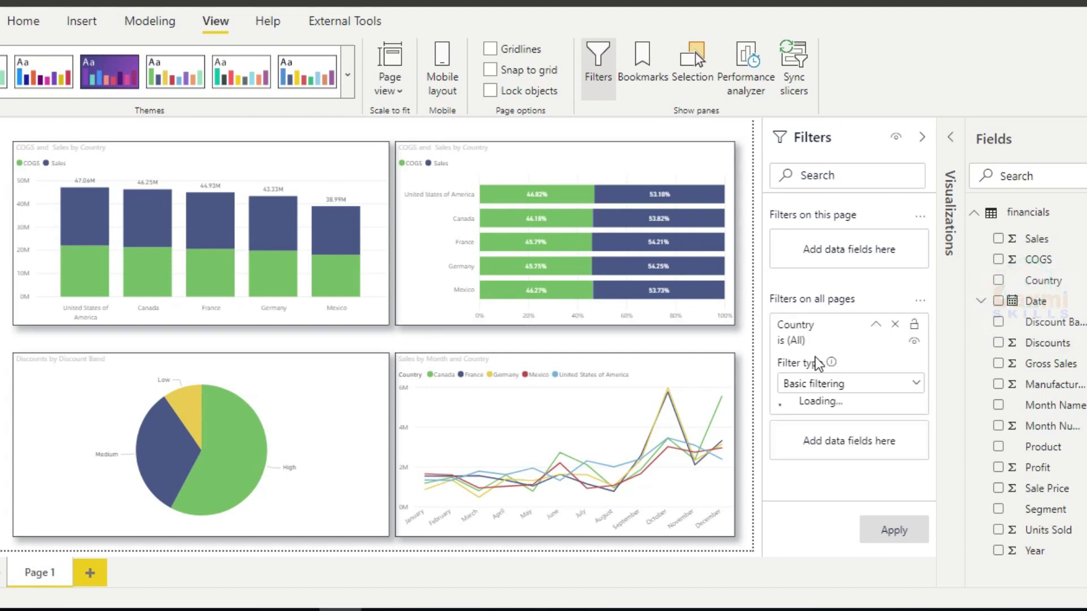
scroll(812, 420, "down", 3)
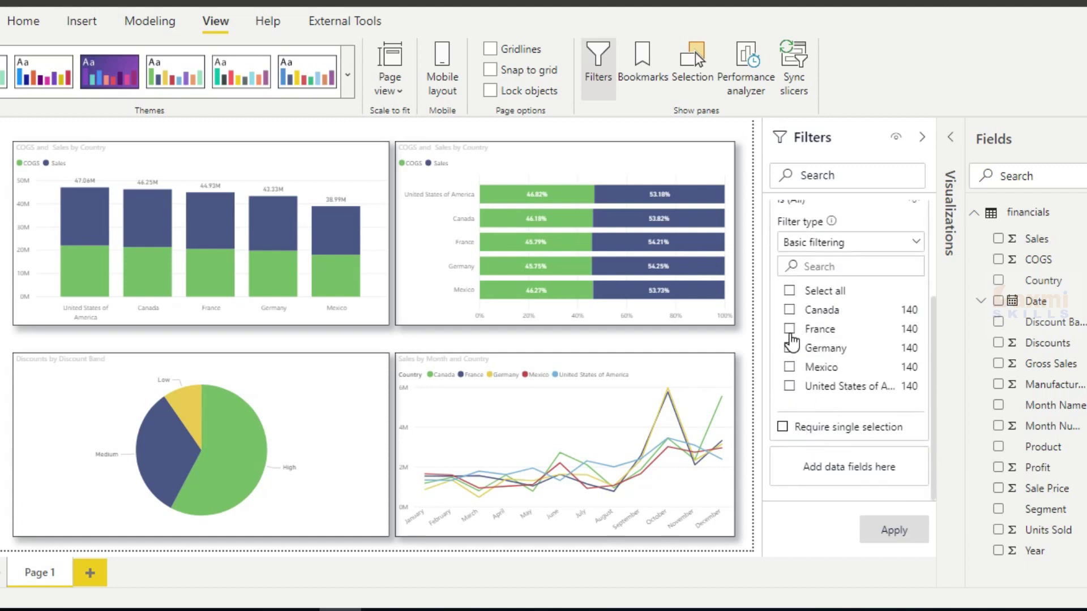
left_click(790, 330)
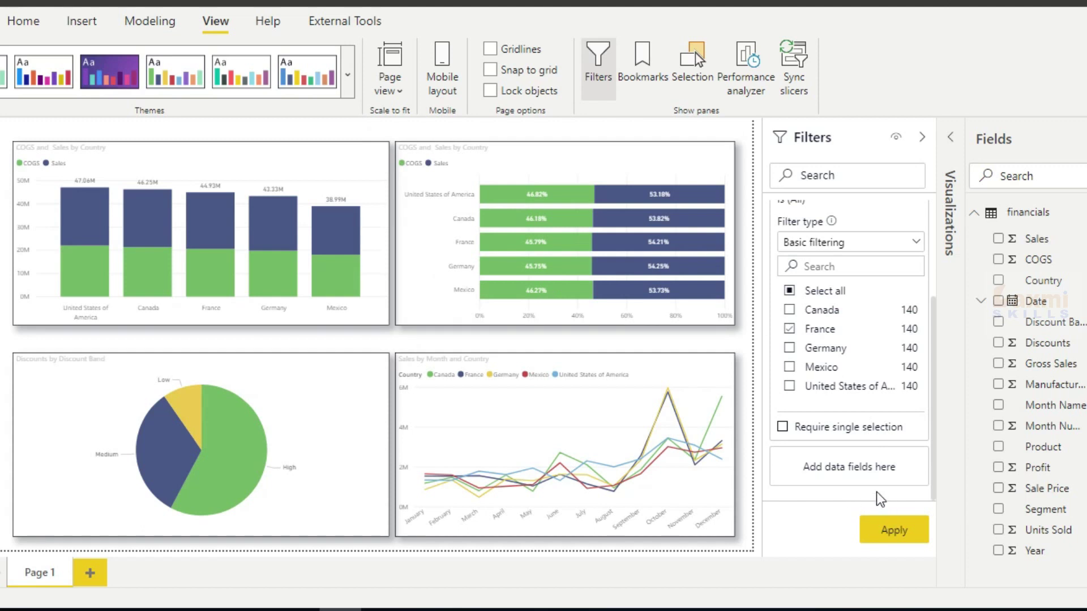
left_click(888, 532)
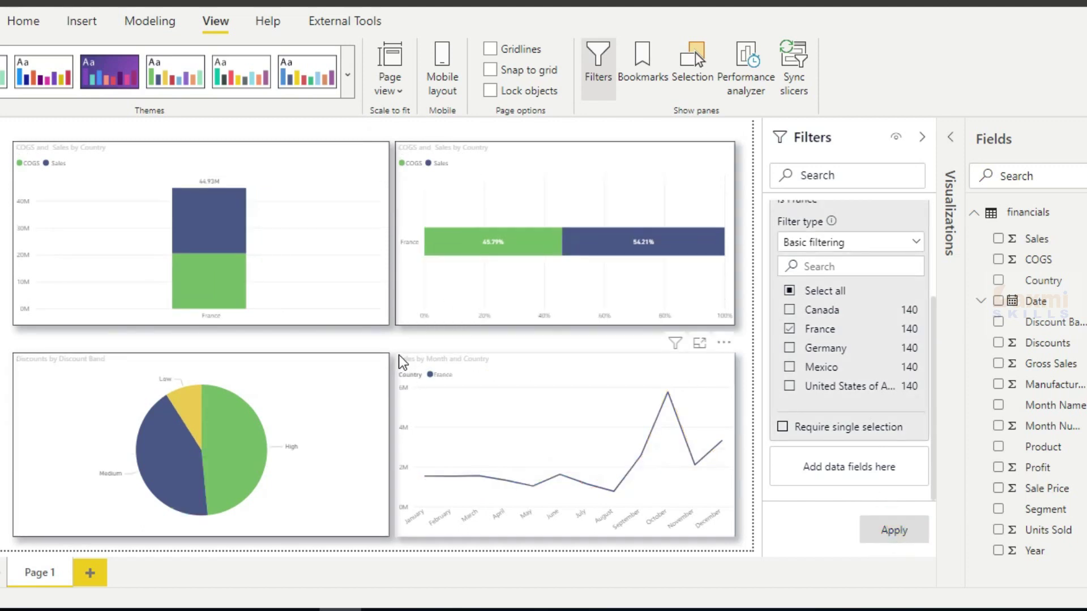
left_click(791, 329)
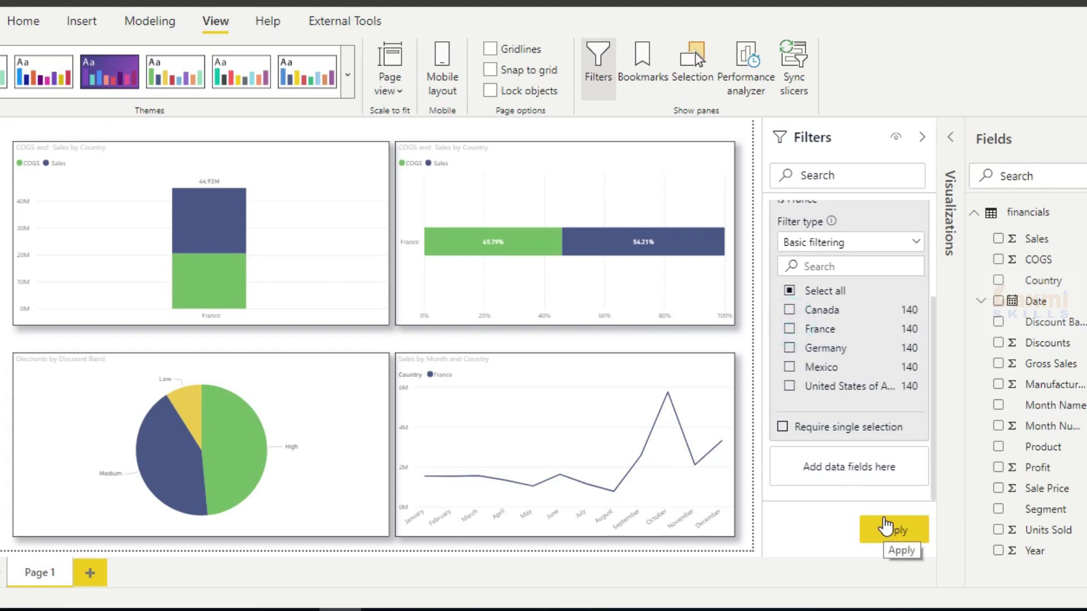
left_click(790, 292)
scroll(819, 378, "up", 3)
scroll(823, 380, "down", 2)
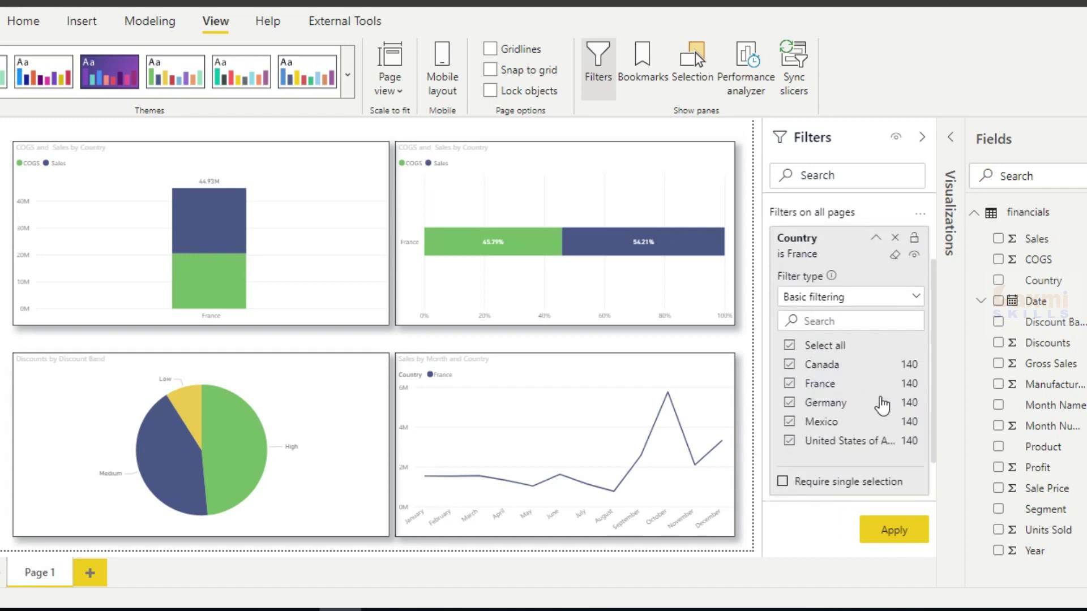
left_click(883, 531)
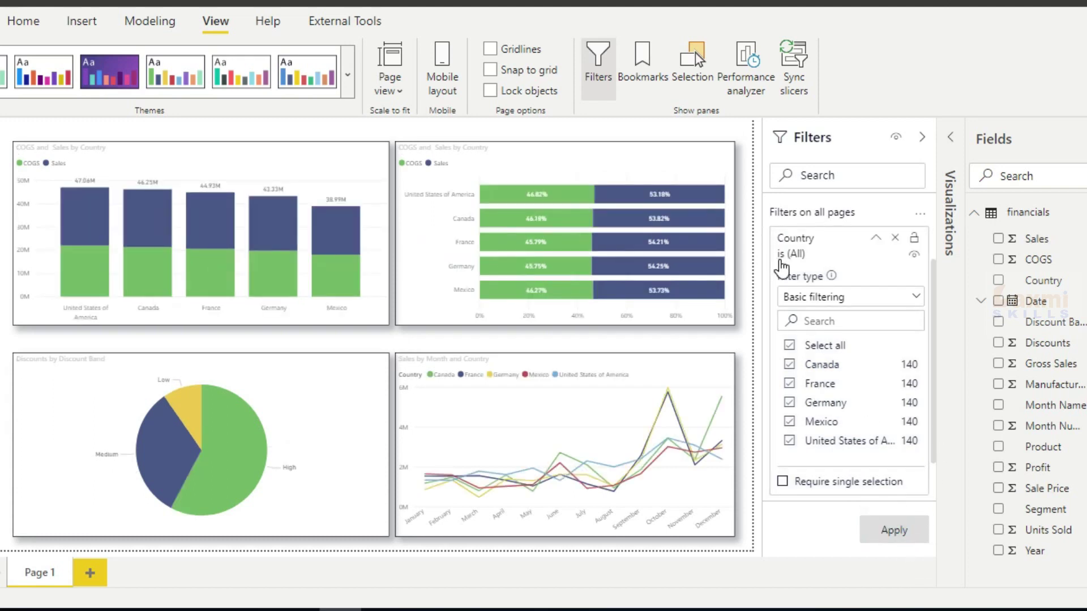
- In Options > Query reduction, choose 'Add a single Apply button to the filter pane'
left_click(23, 22)
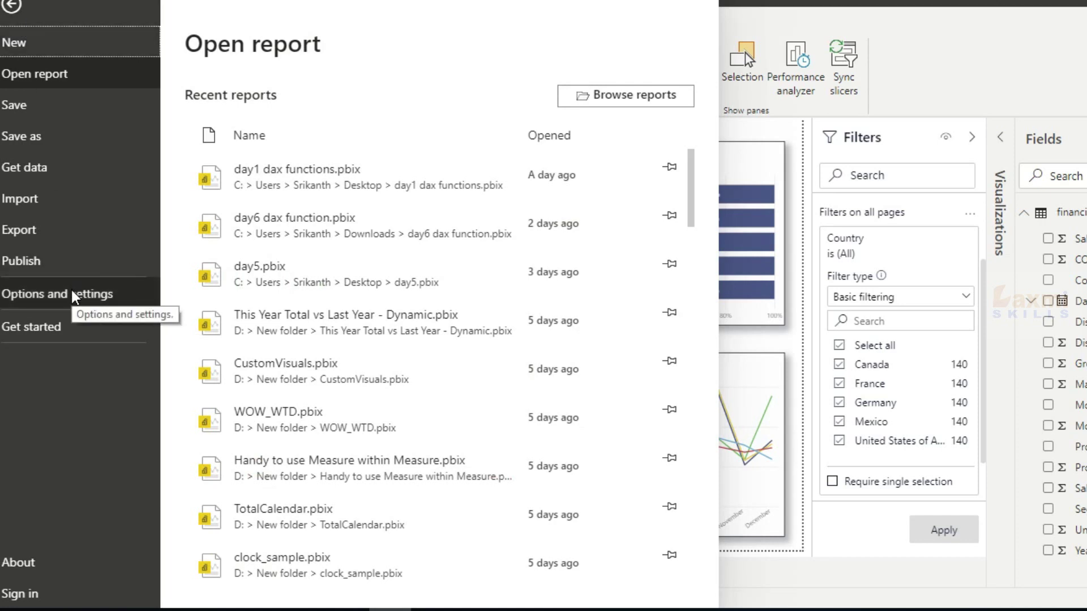
left_click(70, 288)
left_click(235, 105)
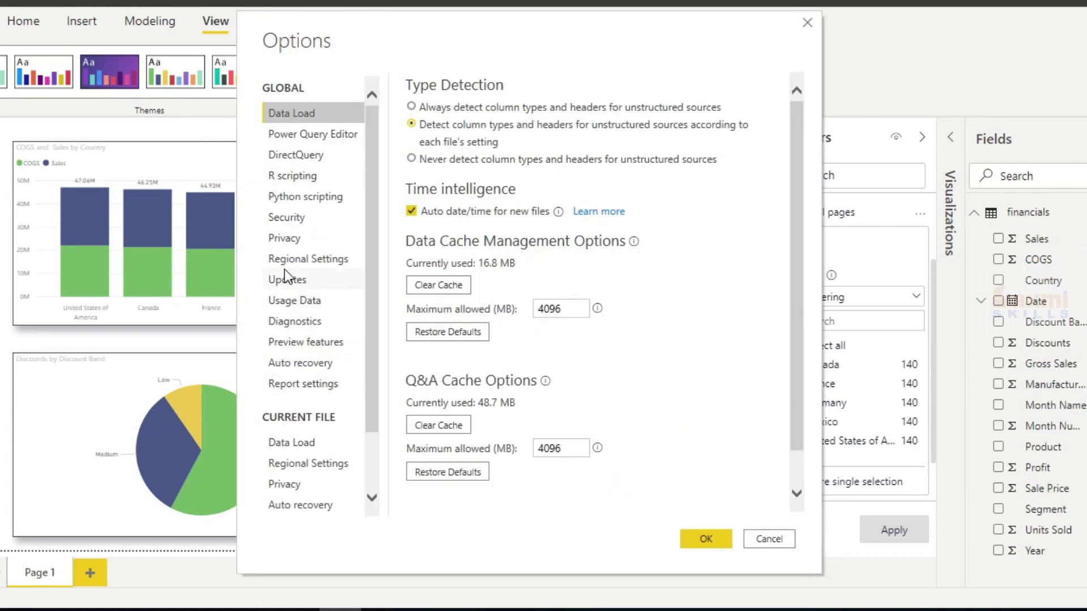
scroll(288, 264, "down", 2)
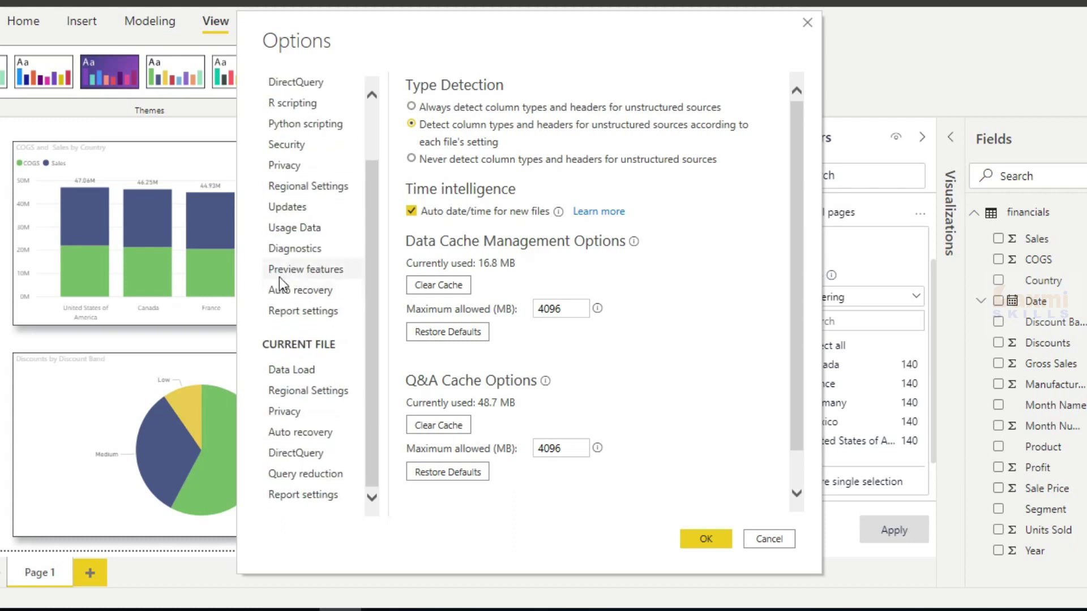
left_click(310, 477)
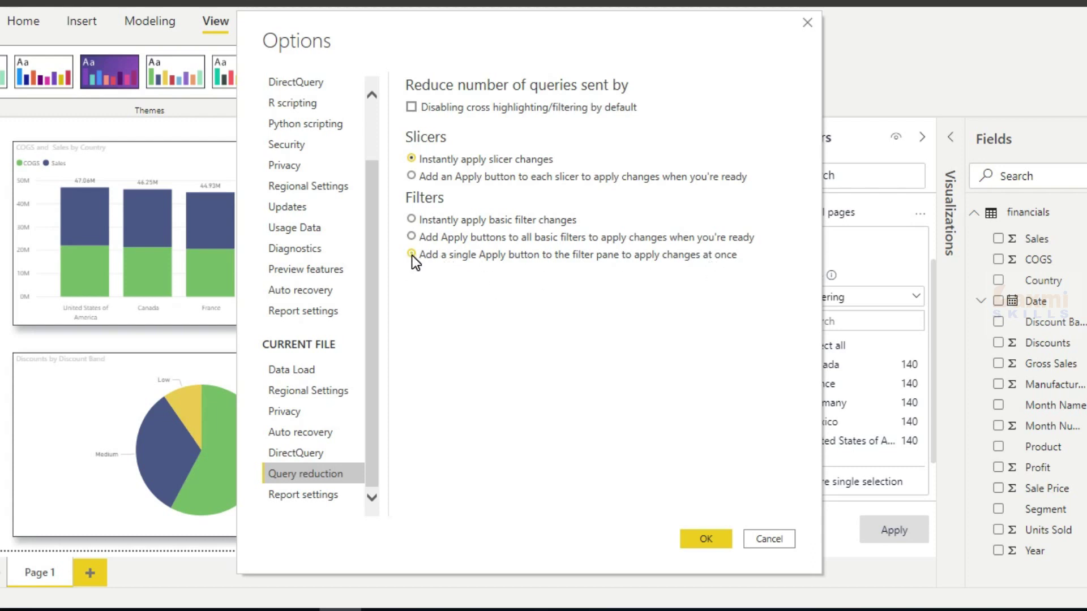
left_click(717, 544)
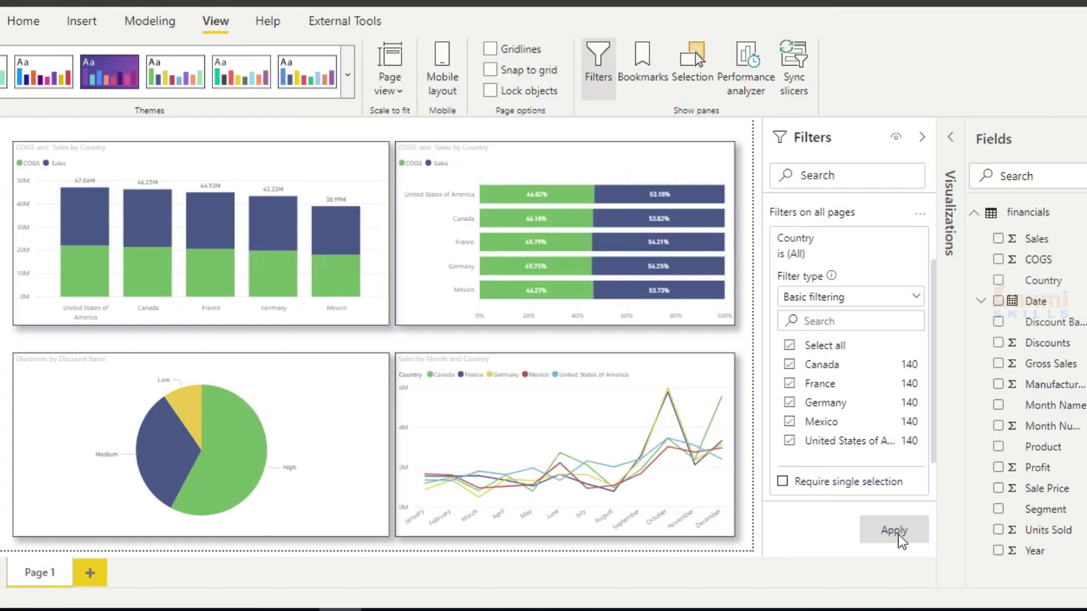
- Exclude Canada, Germany and United States of America from the Country filter and apply it
left_click(790, 367)
left_click(791, 404)
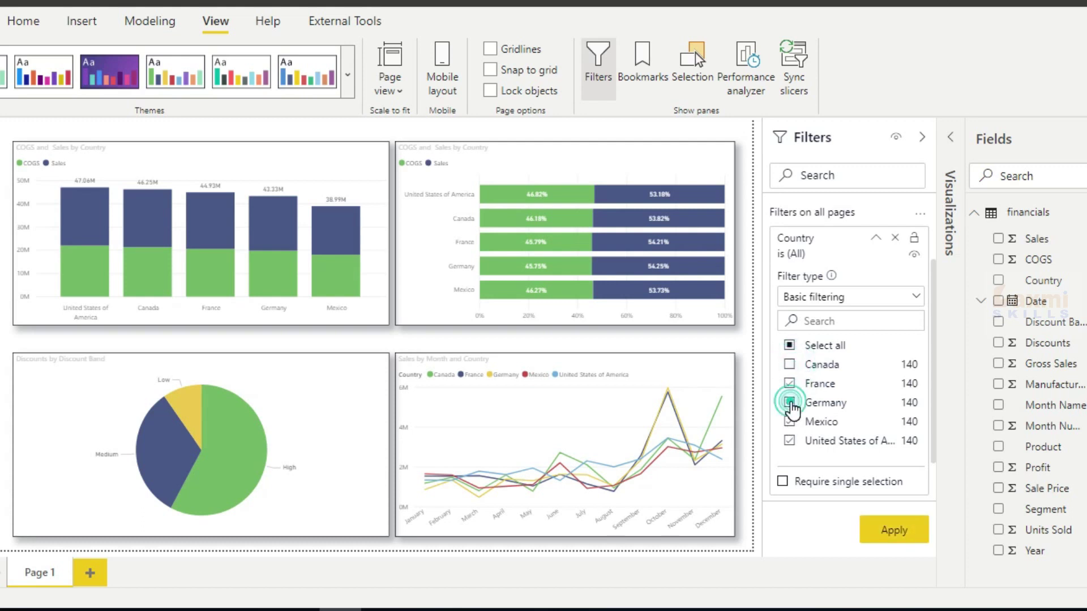
left_click(790, 441)
left_click(891, 533)
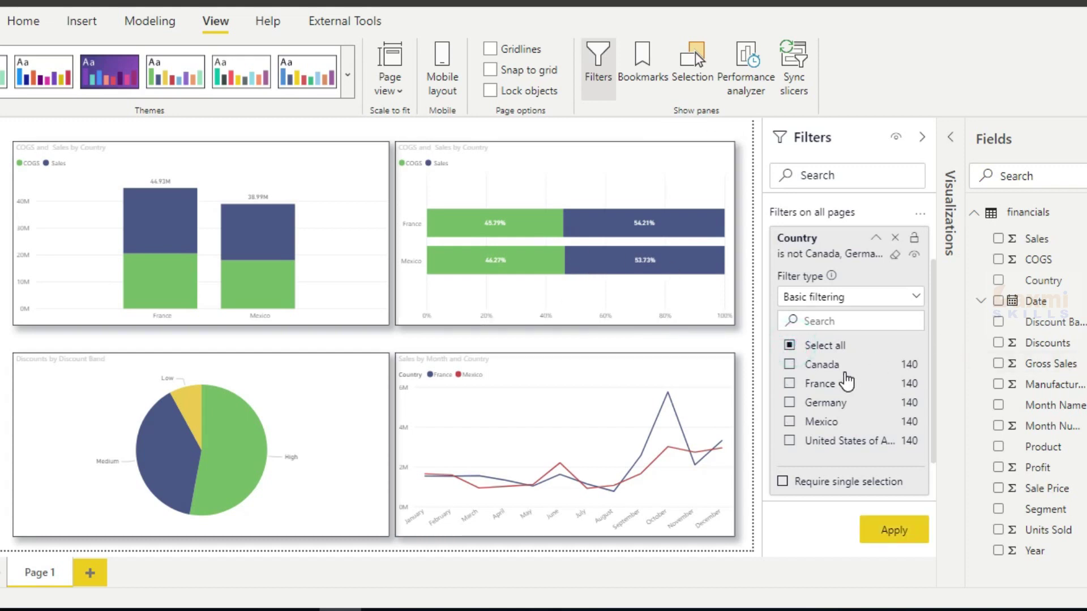
left_click(789, 364)
left_click(789, 365)
mouse_move(565, 233)
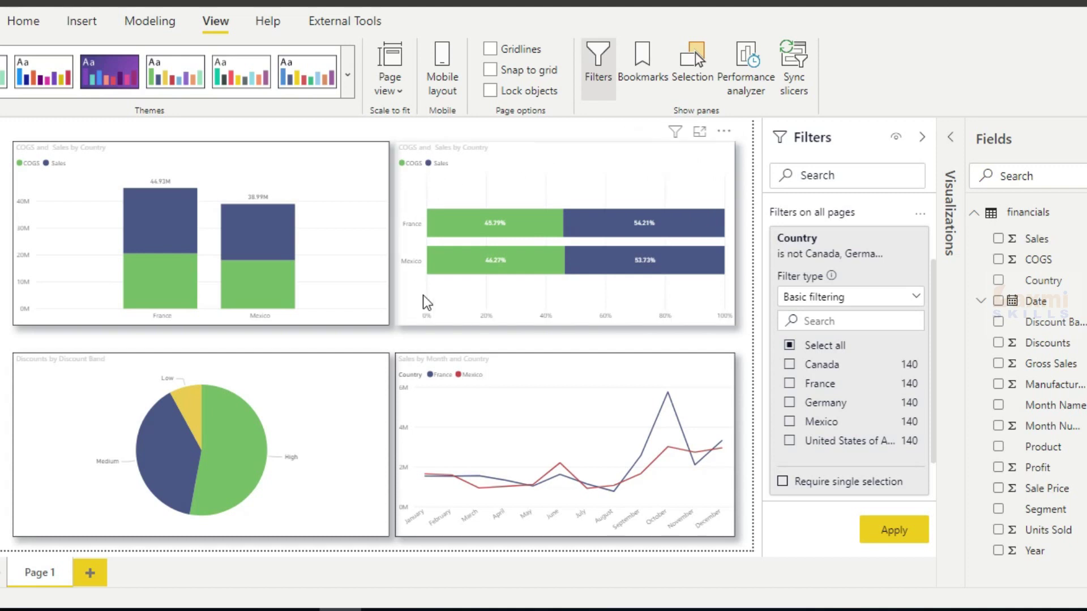
left_click(455, 335)
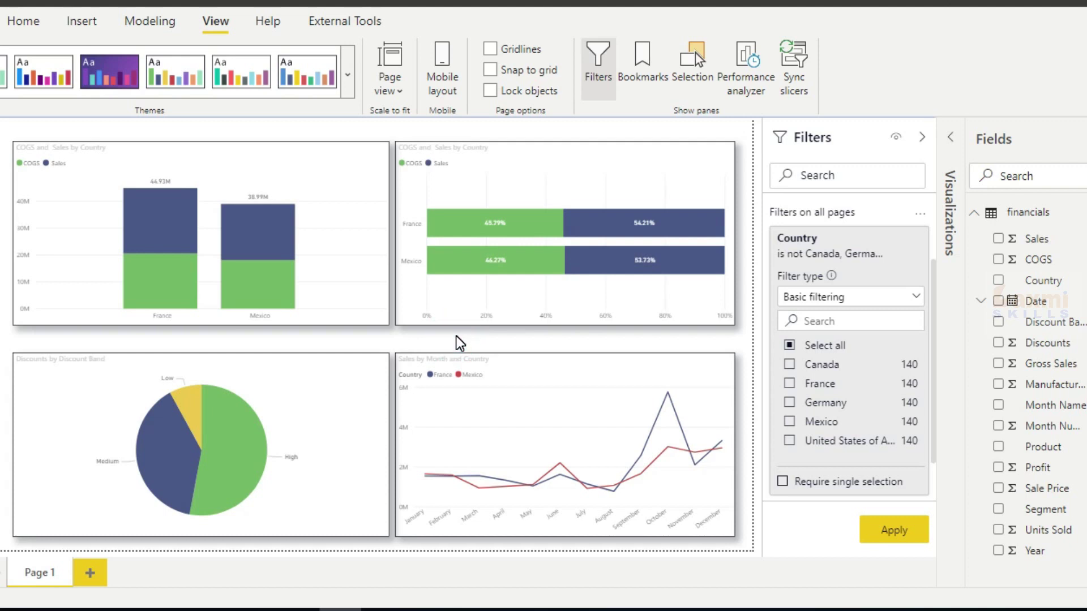